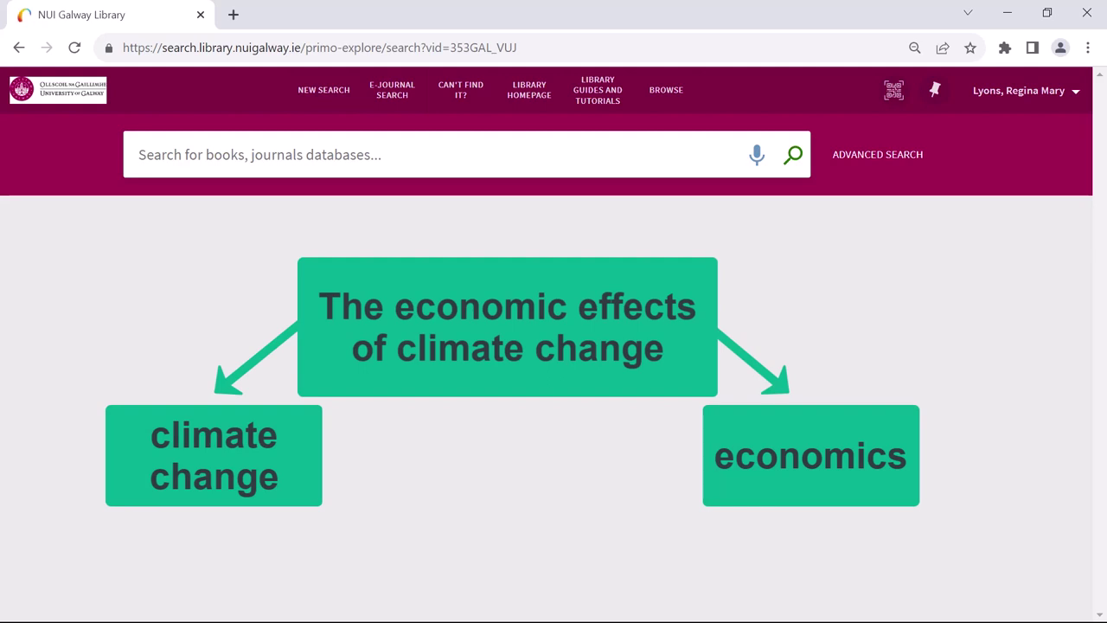
Step: Enter the keywords climate change into the catalogue search box
{"action": "type", "text": "climate change"}
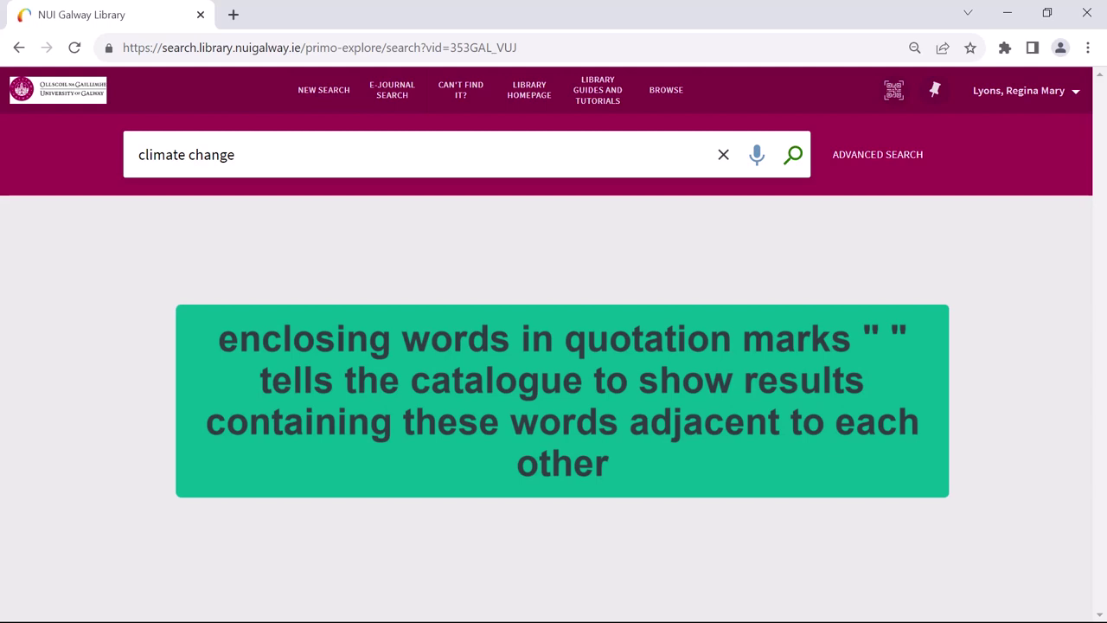
Step: Wrap climate change in quotation marks and search it as an exact phrase (930,598 results)
{"action": "type", "text": "\""}
{"action": "key", "text": "Home"}
{"action": "type", "text": "\""}
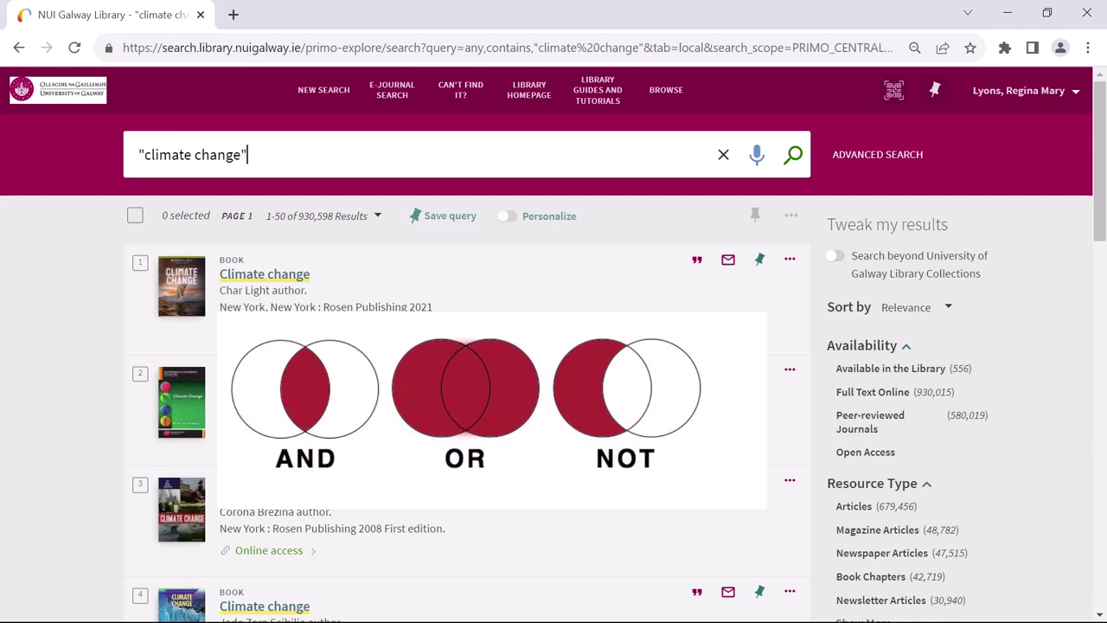
Step: Search for "climate change" AND economics, returning 209,377 results
{"action": "type", "text": "AND economics"}
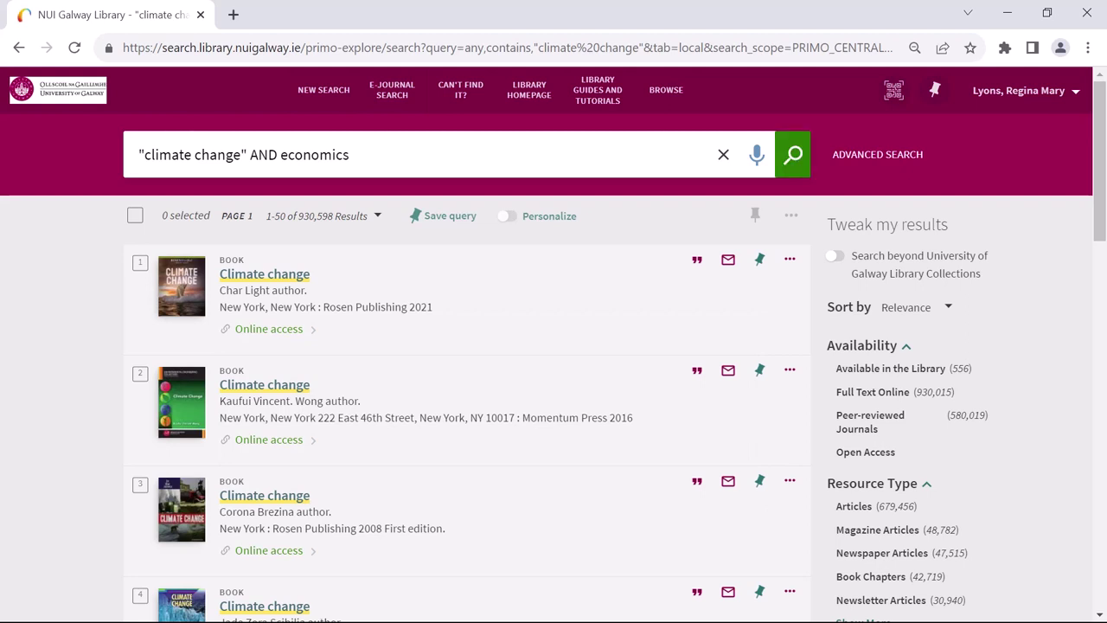
{"action": "left_click", "coordinate": [792, 154]}
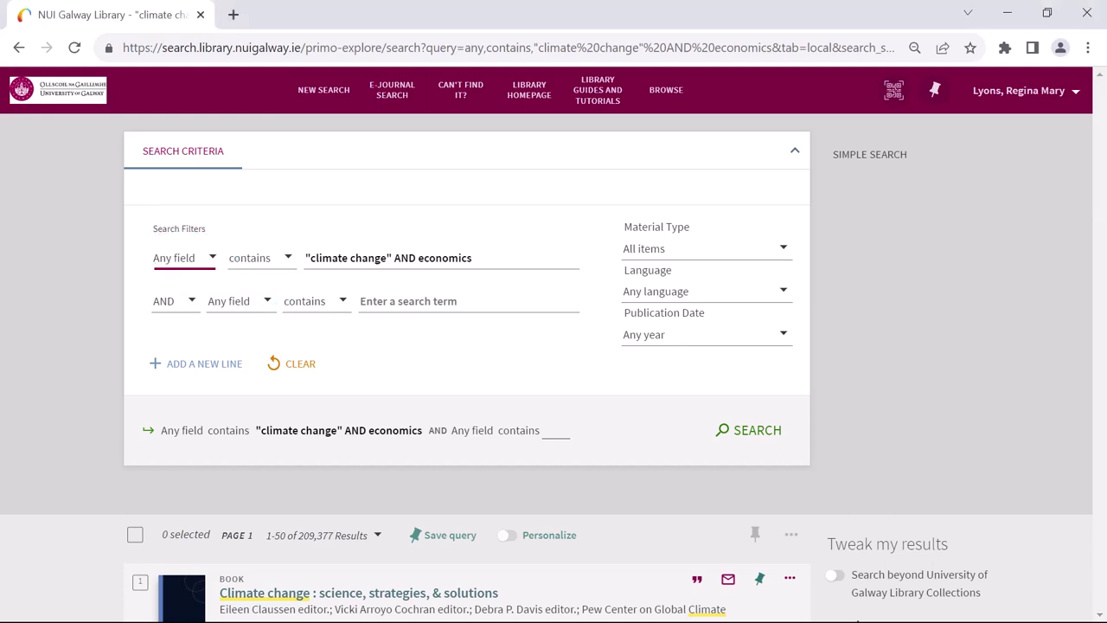
Step: In advanced search, match the query in Title OR Subject, narrowing results to 77,481
{"action": "key", "text": "Return"}
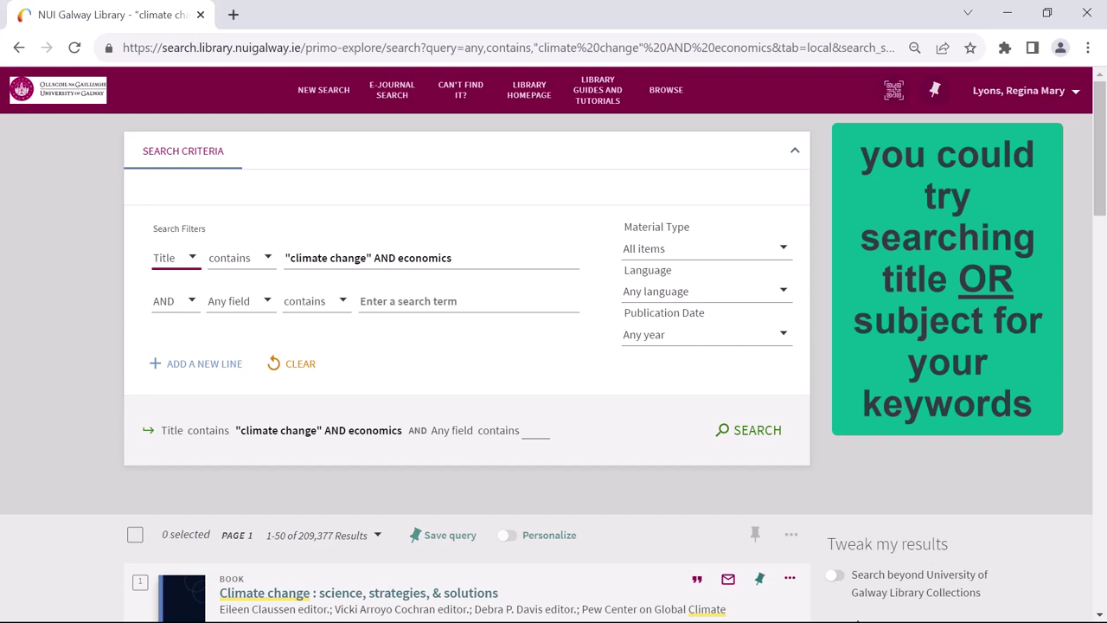
{"action": "key", "text": "space"}
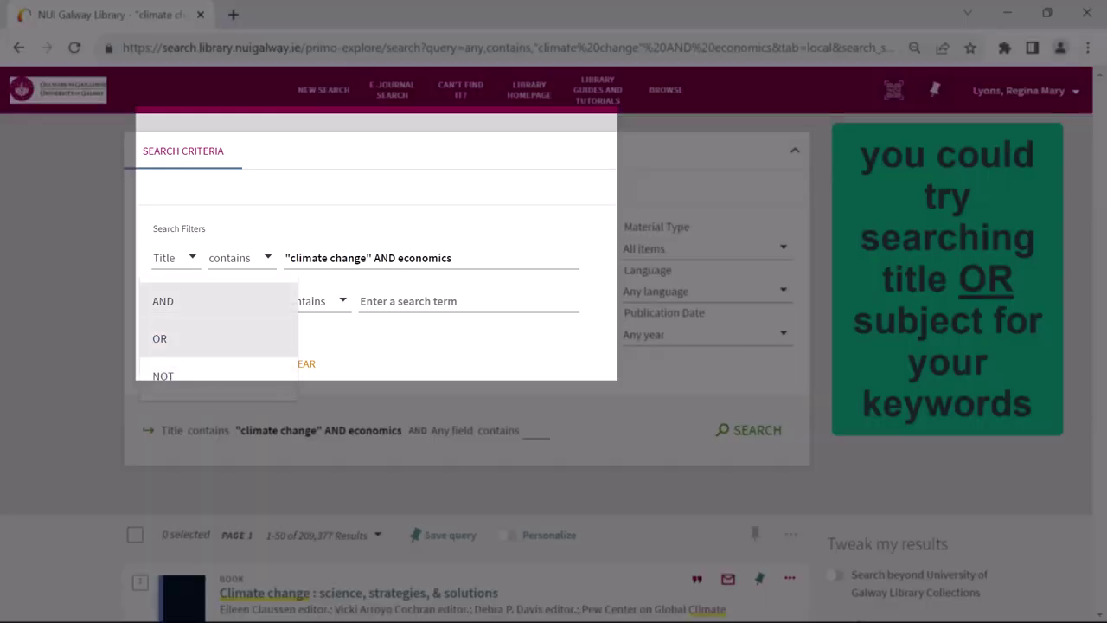
{"action": "key", "text": "Return"}
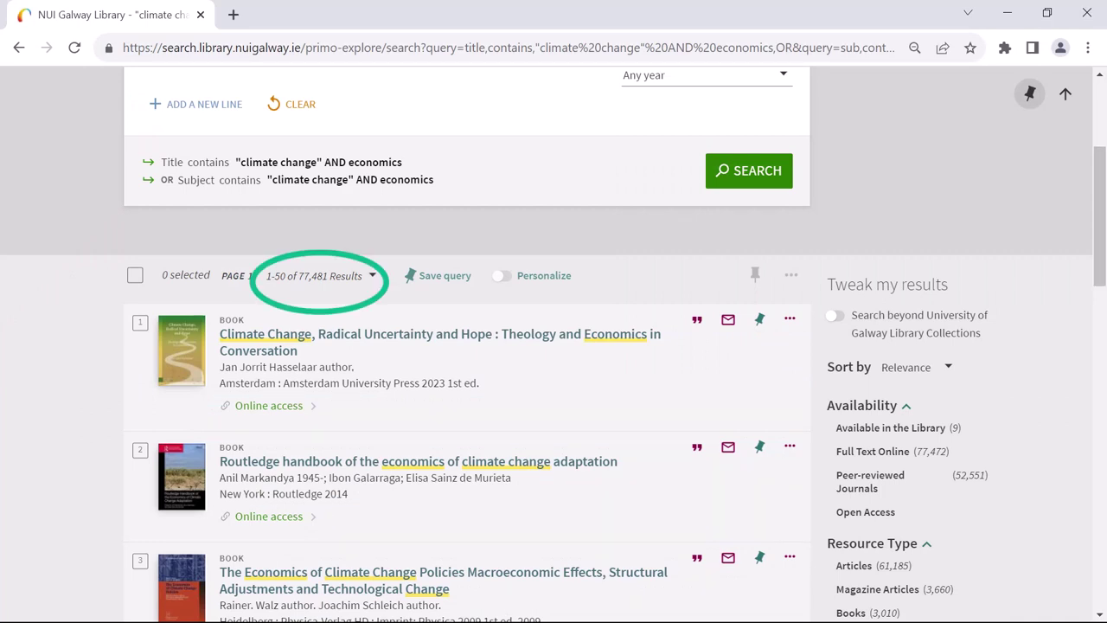
Step: Tick the Full Text Online availability filter under Tweak my results
{"action": "scroll", "coordinate": [553, 346], "scroll_direction": "down", "scroll_amount": 1}
{"action": "scroll", "coordinate": [553, 345], "scroll_direction": "down", "scroll_amount": 1}
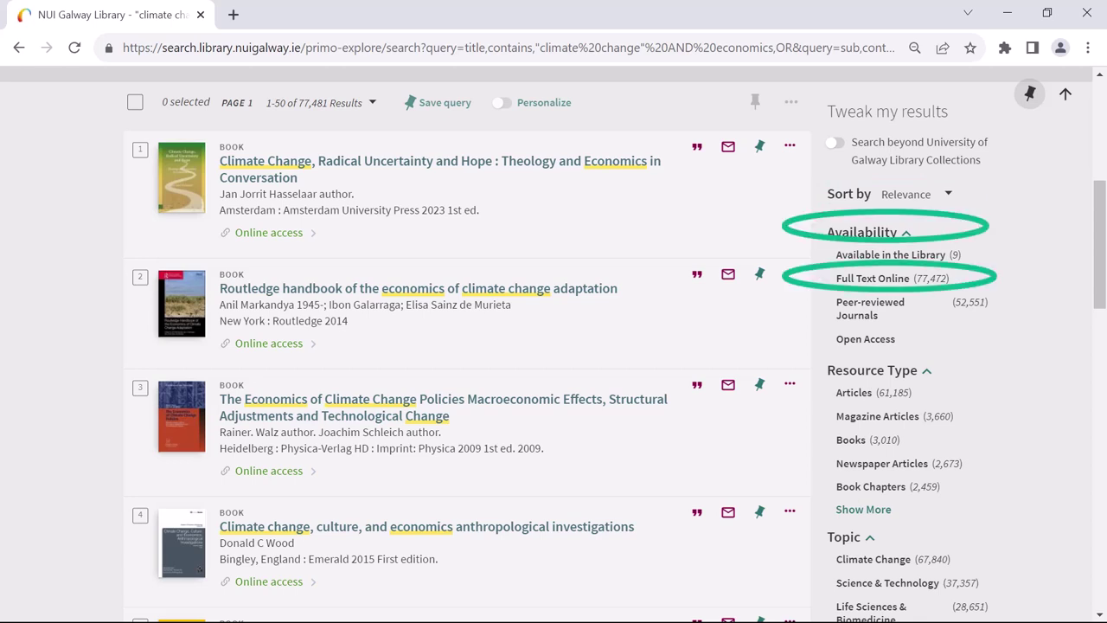
{"action": "left_click", "coordinate": [829, 278]}
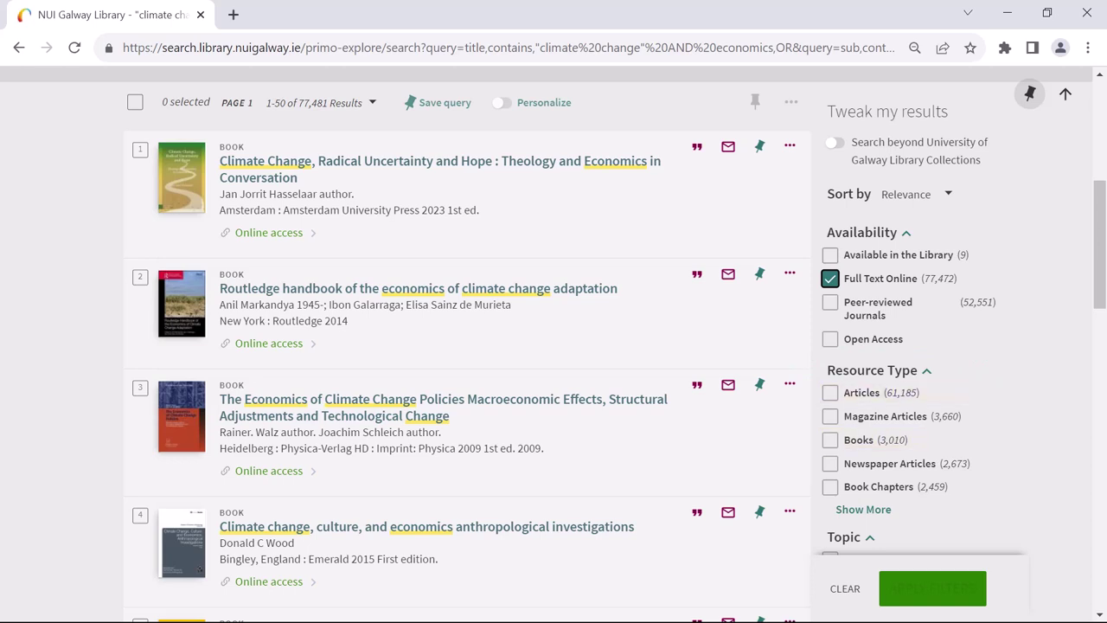
Step: Tick Books under Resource Type and bring the Creation Date filter into view
{"action": "left_click", "coordinate": [829, 440]}
{"action": "scroll", "coordinate": [916, 346], "scroll_direction": "down", "scroll_amount": 2}
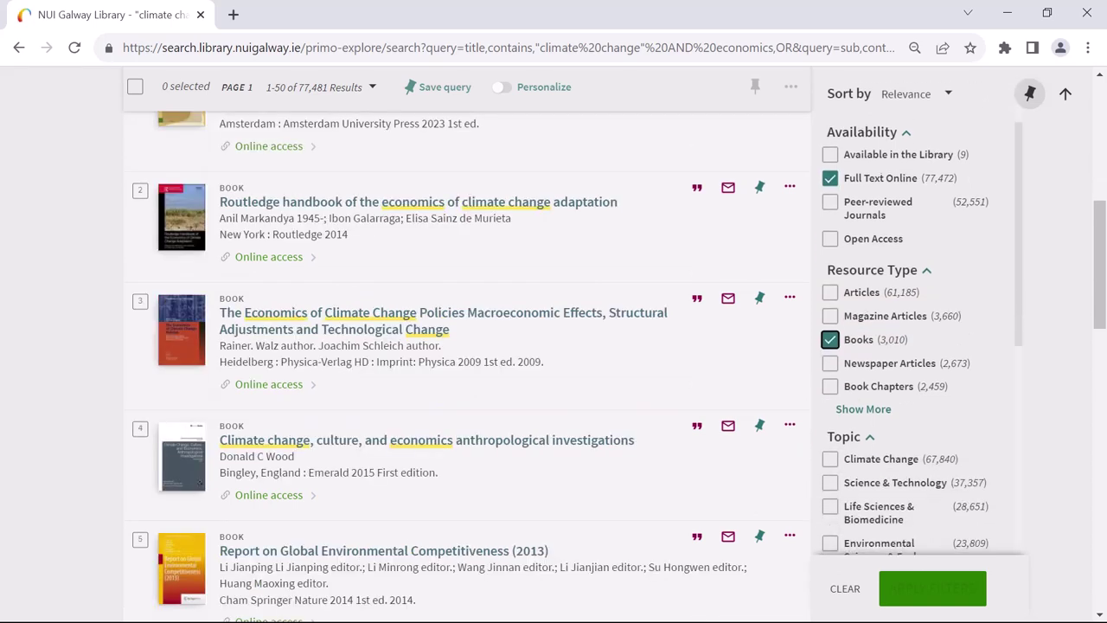
{"action": "scroll", "coordinate": [917, 346], "scroll_direction": "down", "scroll_amount": 1}
{"action": "scroll", "coordinate": [916, 346], "scroll_direction": "down", "scroll_amount": 2}
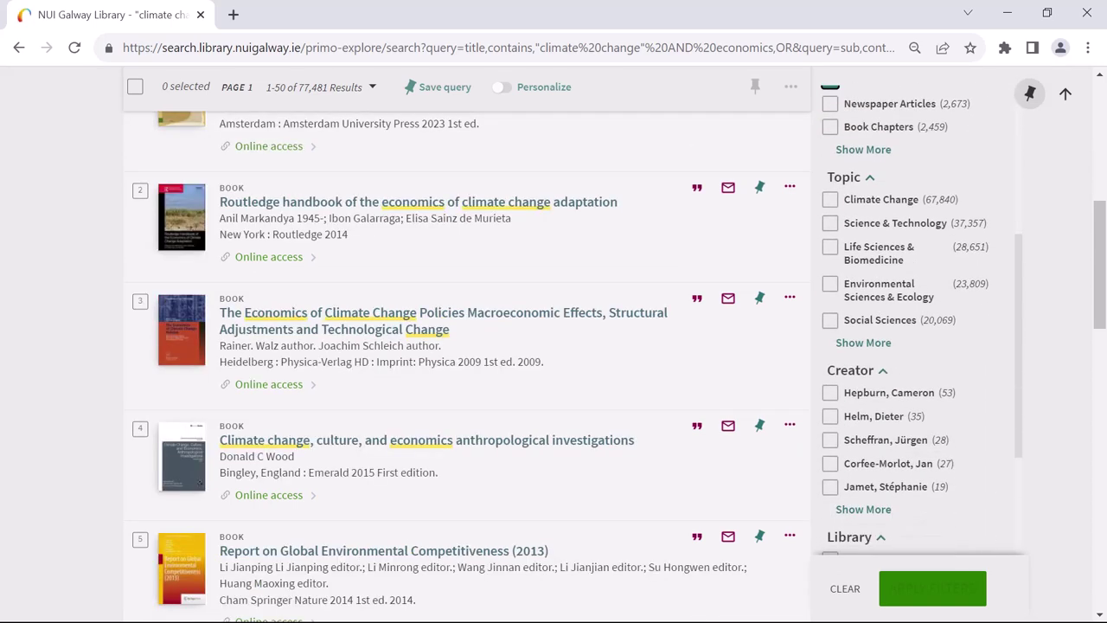
{"action": "scroll", "coordinate": [916, 345], "scroll_direction": "down", "scroll_amount": 1}
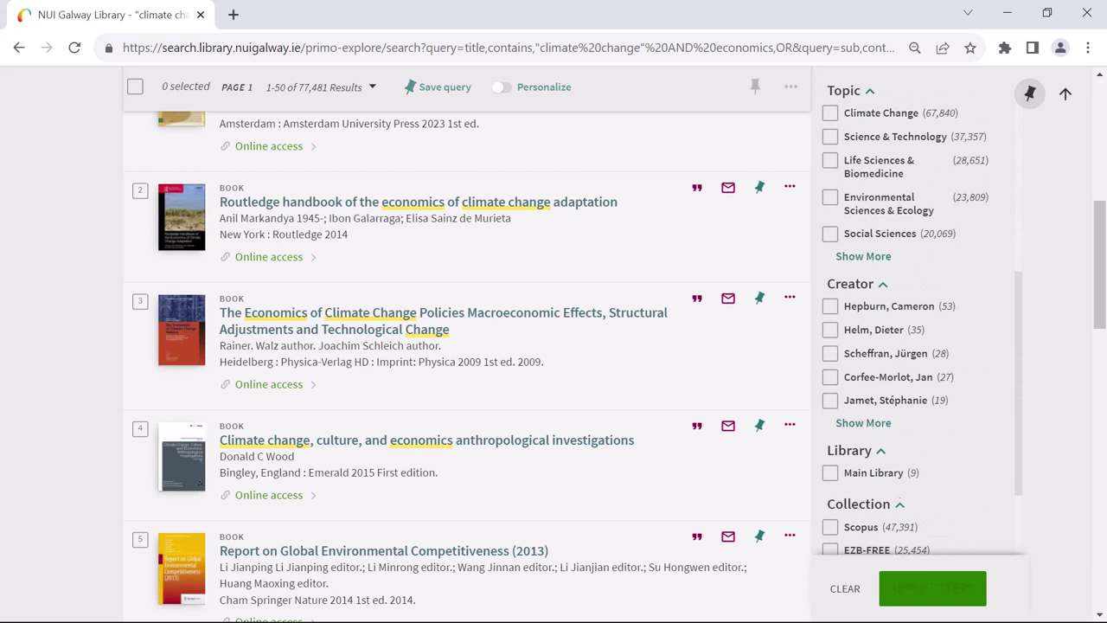
{"action": "scroll", "coordinate": [917, 345], "scroll_direction": "down", "scroll_amount": 1}
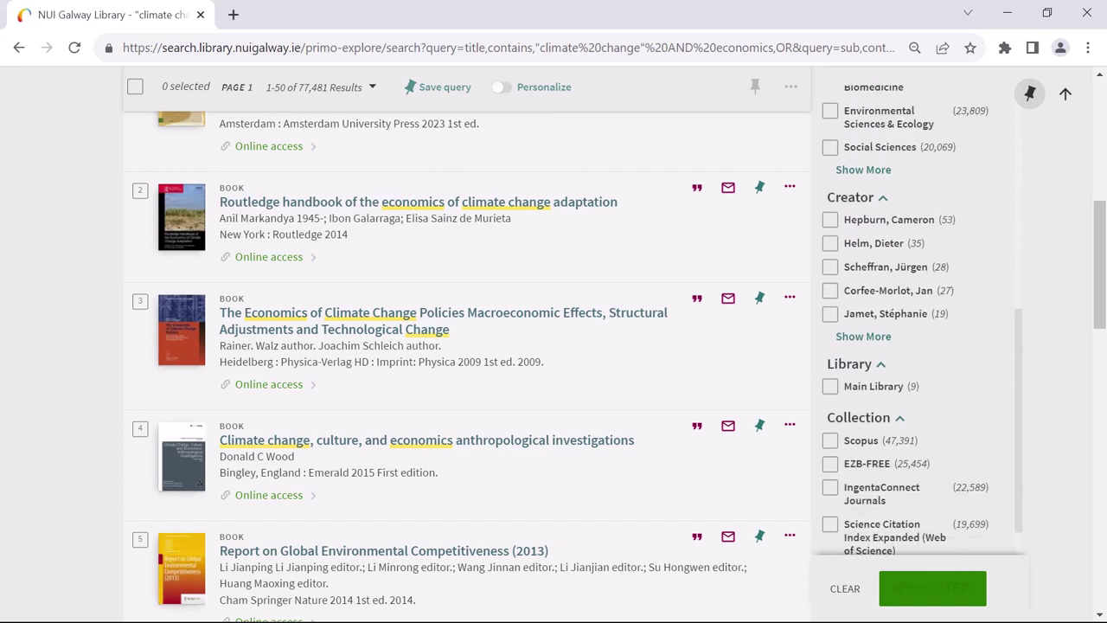
{"action": "scroll", "coordinate": [917, 345], "scroll_direction": "down", "scroll_amount": 1}
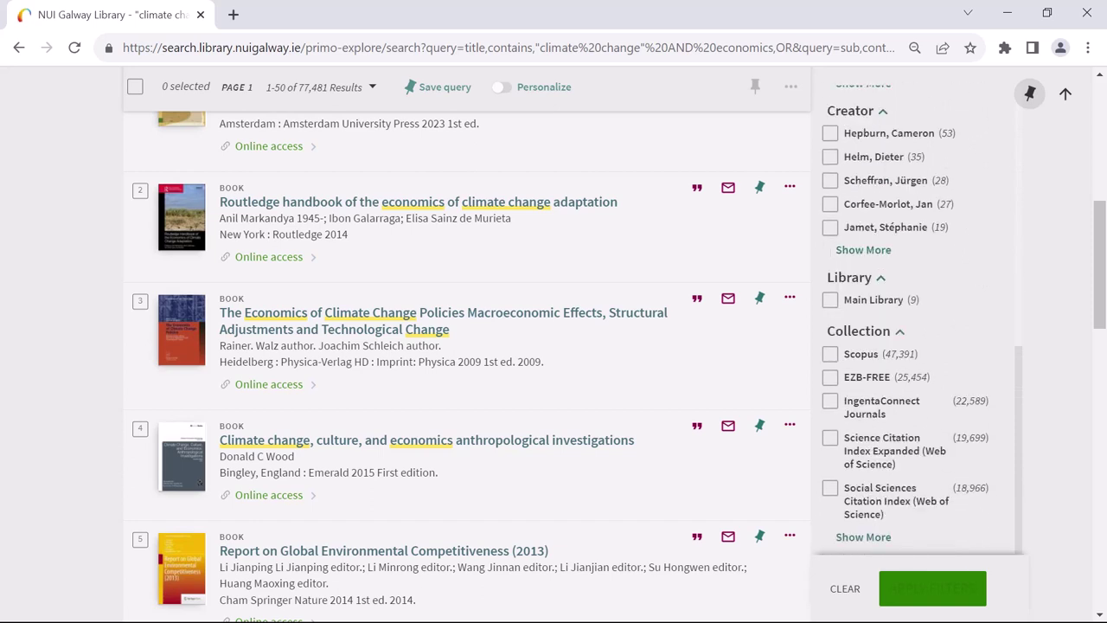
{"action": "scroll", "coordinate": [917, 346], "scroll_direction": "down", "scroll_amount": 1}
{"action": "scroll", "coordinate": [467, 363], "scroll_direction": "down", "scroll_amount": 1}
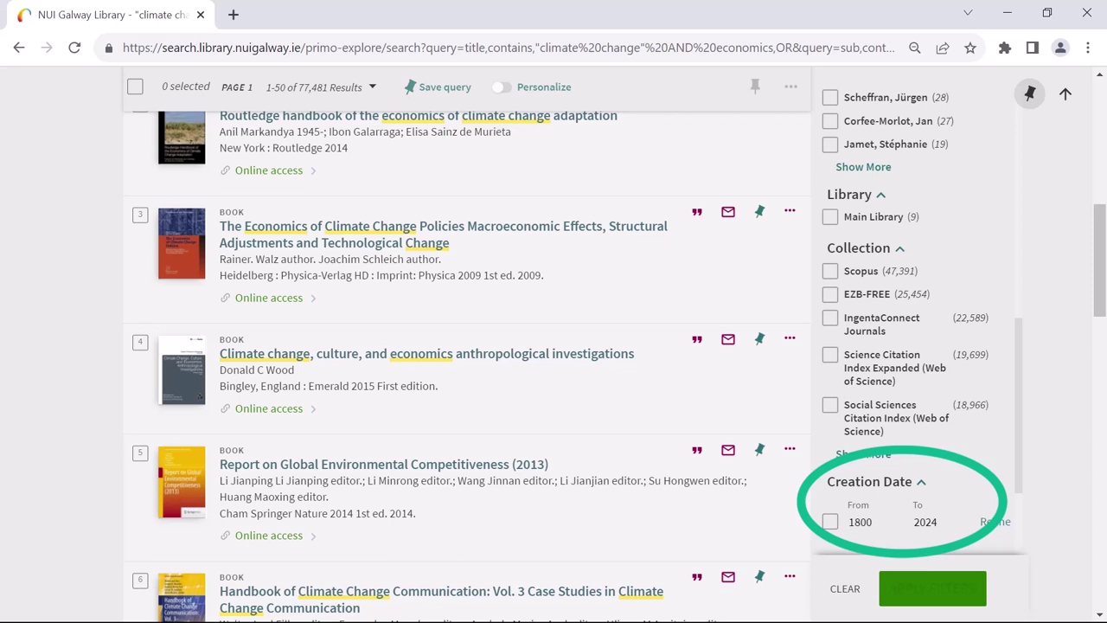
Step: Limit Creation Date to 2018–2024 and apply all filters, leaving 1,295 results
{"action": "type", "text": "20"}
{"action": "type", "text": "18"}
{"action": "left_click", "coordinate": [831, 521]}
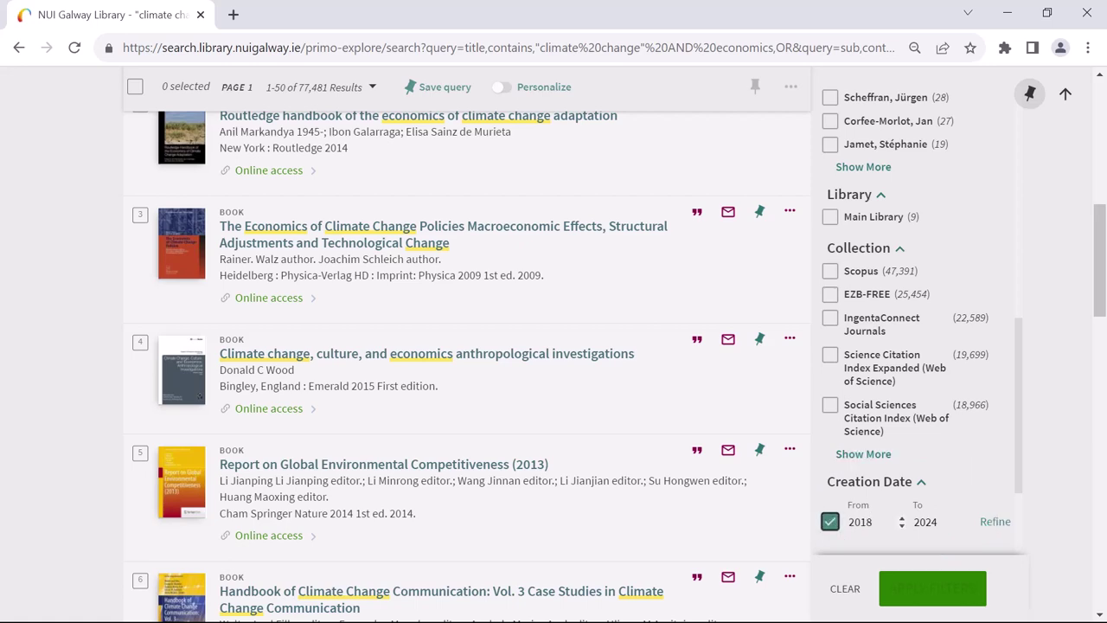
{"action": "scroll", "coordinate": [917, 346], "scroll_direction": "down", "scroll_amount": 4}
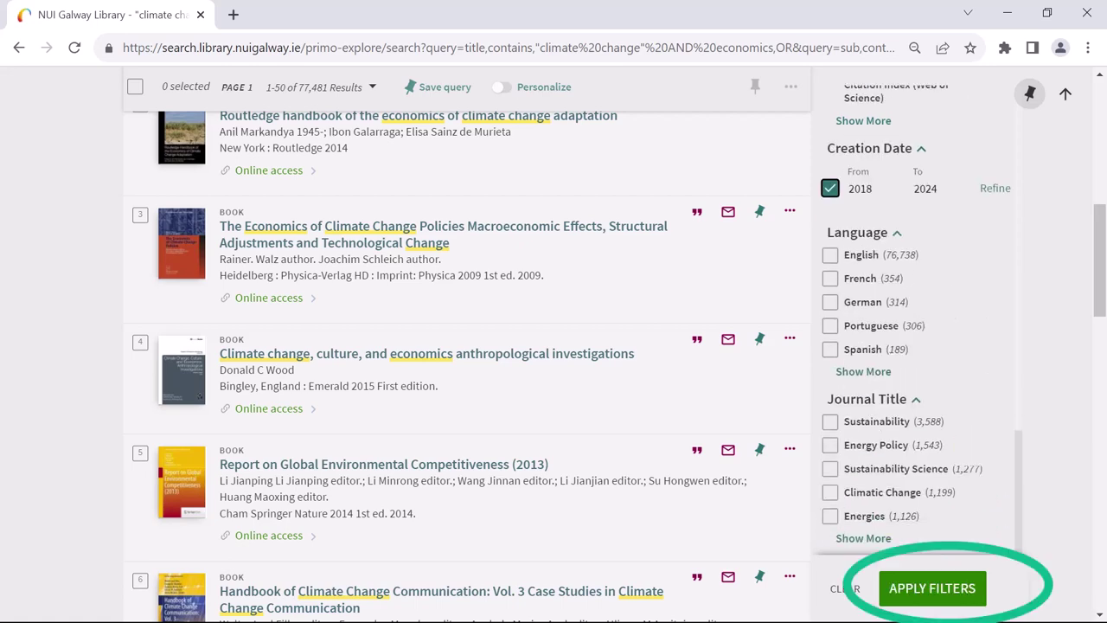
{"action": "left_click", "coordinate": [931, 588]}
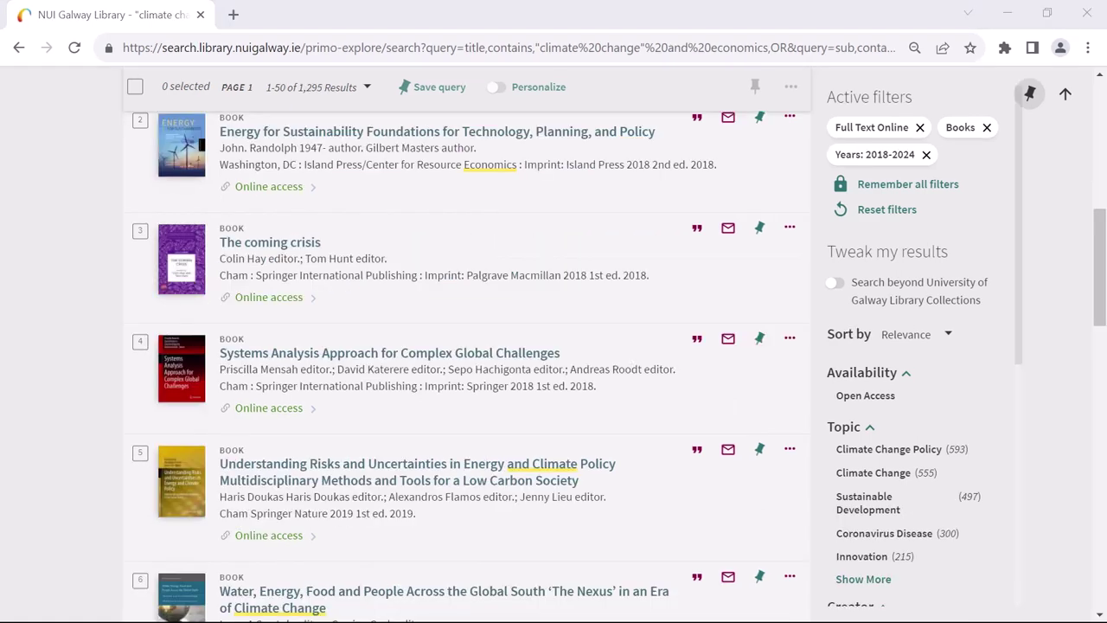
Step: Scroll through the 1,295 filtered book results down to item 12
{"action": "scroll", "coordinate": [467, 346], "scroll_direction": "down", "scroll_amount": 1}
{"action": "scroll", "coordinate": [467, 346], "scroll_direction": "down", "scroll_amount": 1}
{"action": "scroll", "coordinate": [466, 346], "scroll_direction": "down", "scroll_amount": 1}
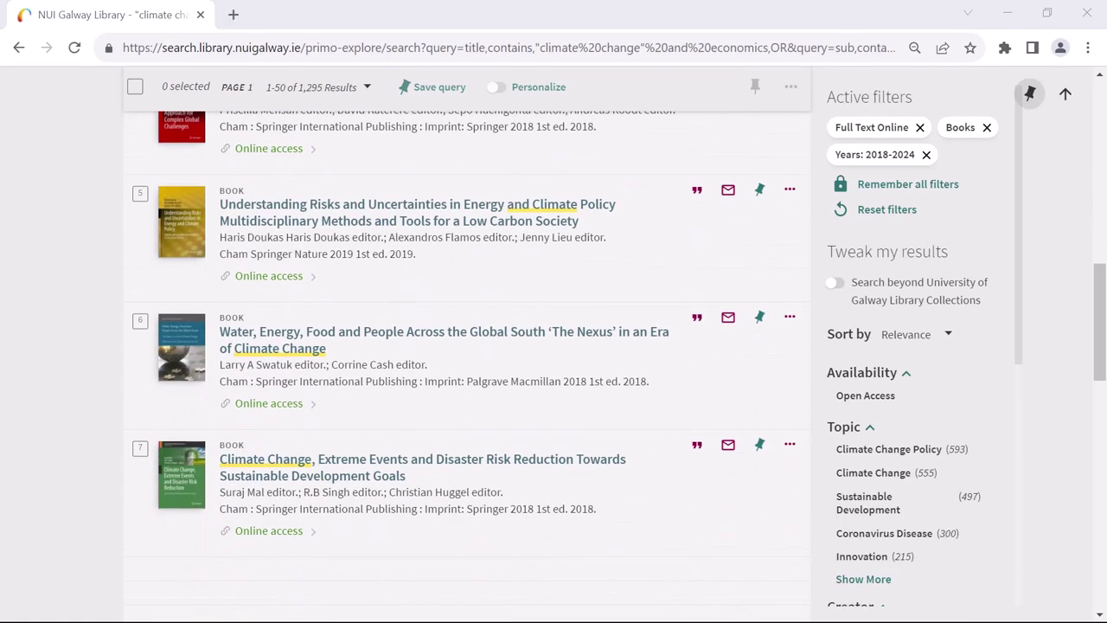
{"action": "scroll", "coordinate": [467, 346], "scroll_direction": "down", "scroll_amount": 1}
{"action": "scroll", "coordinate": [467, 346], "scroll_direction": "down", "scroll_amount": 2}
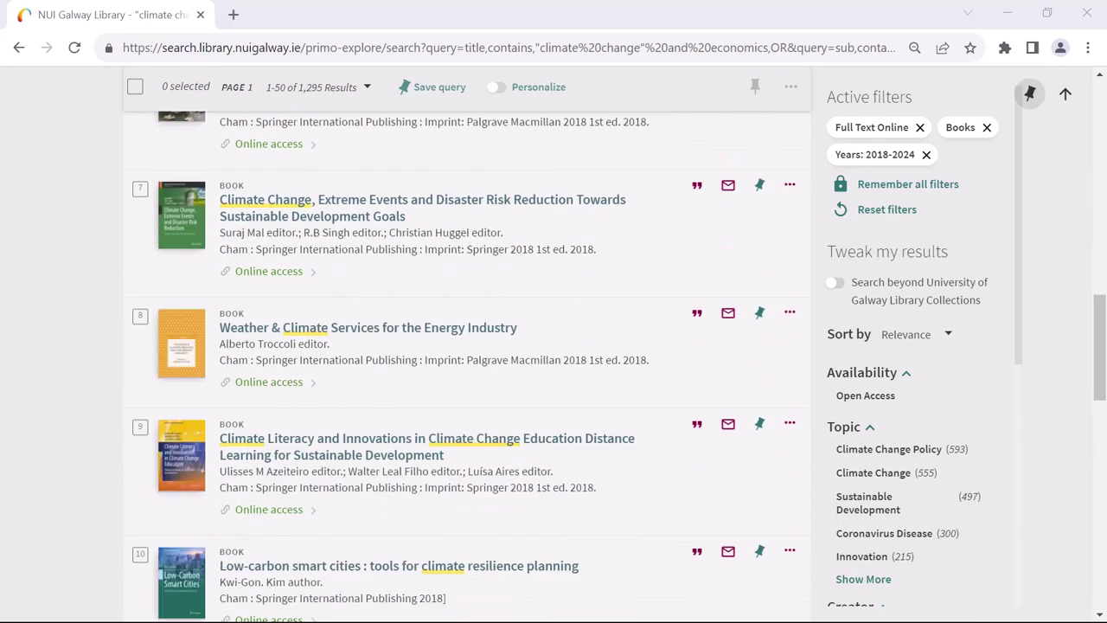
{"action": "scroll", "coordinate": [467, 346], "scroll_direction": "down", "scroll_amount": 1}
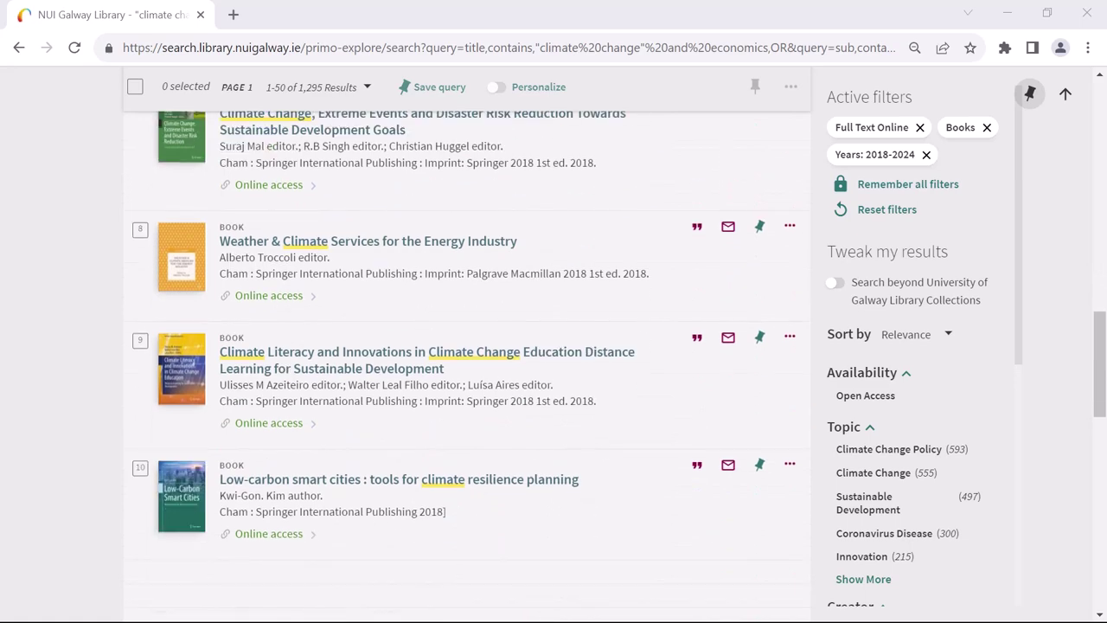
{"action": "scroll", "coordinate": [467, 346], "scroll_direction": "down", "scroll_amount": 1}
{"action": "scroll", "coordinate": [467, 345], "scroll_direction": "down", "scroll_amount": 1}
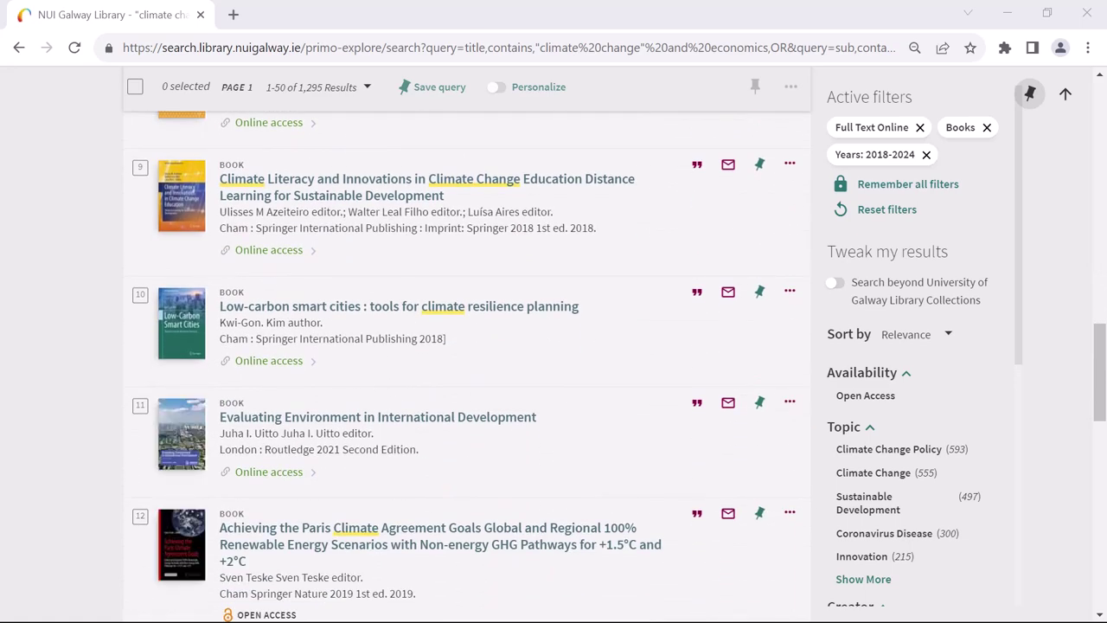